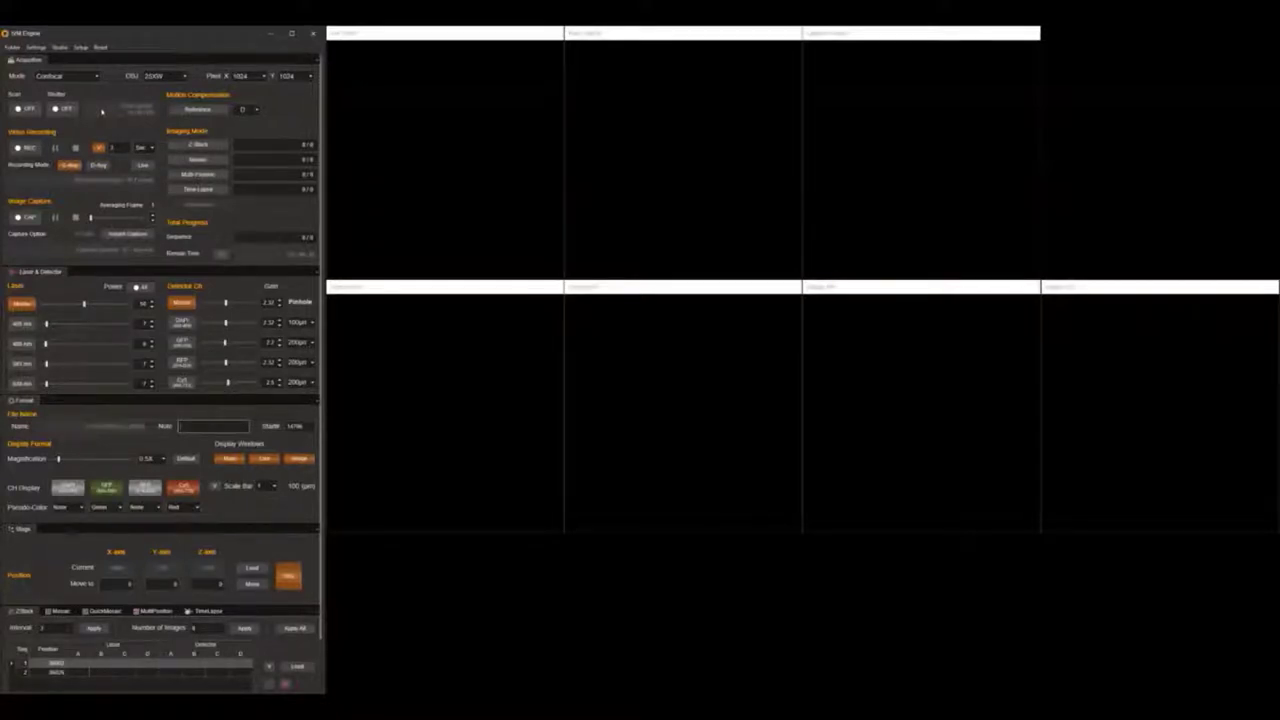
Step: Choose the Brain folder as the save location and set the file name note to Brain
left_click(12, 47)
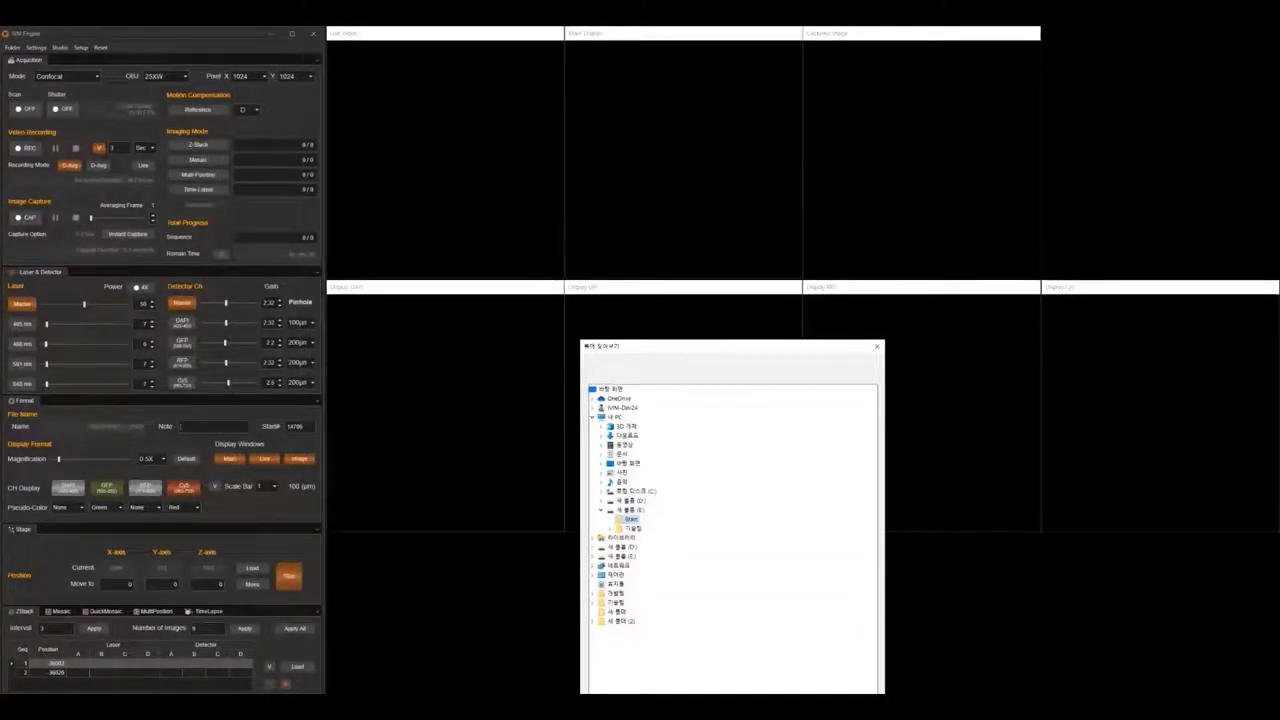
key("Return")
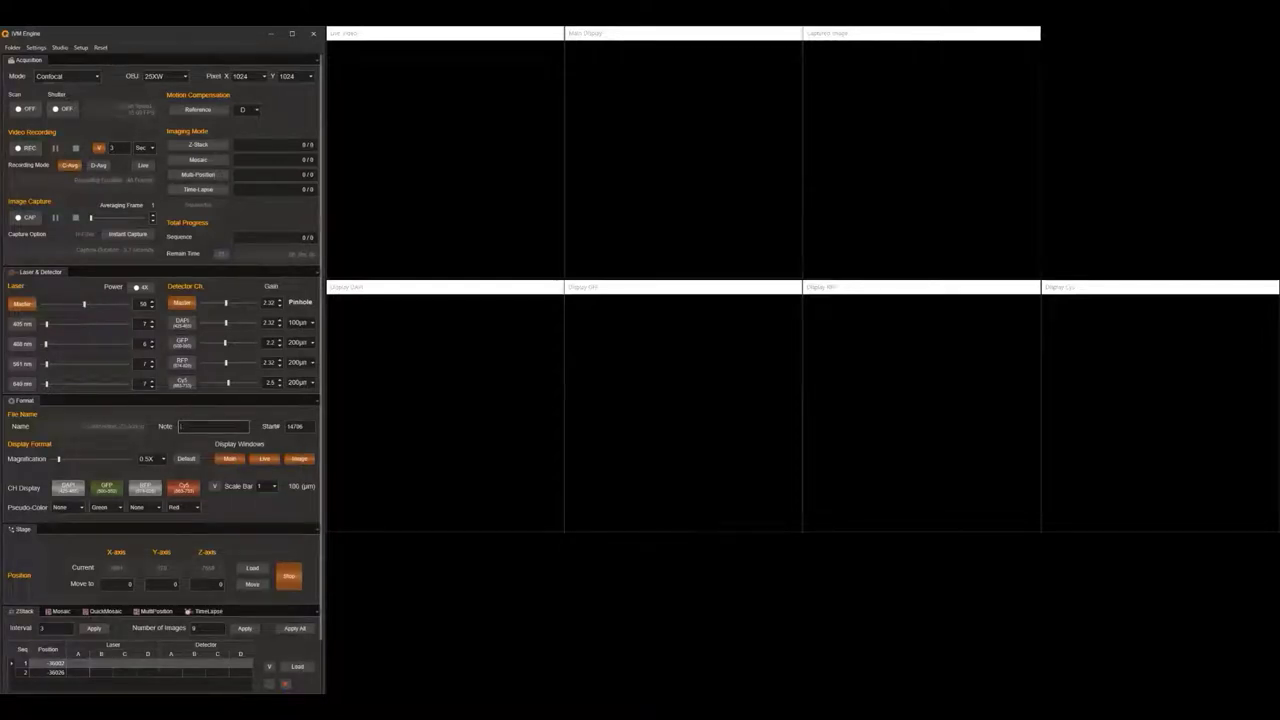
type("Brain")
Step: Start scanning and turn on the 405 nm laser line
left_click(26, 111)
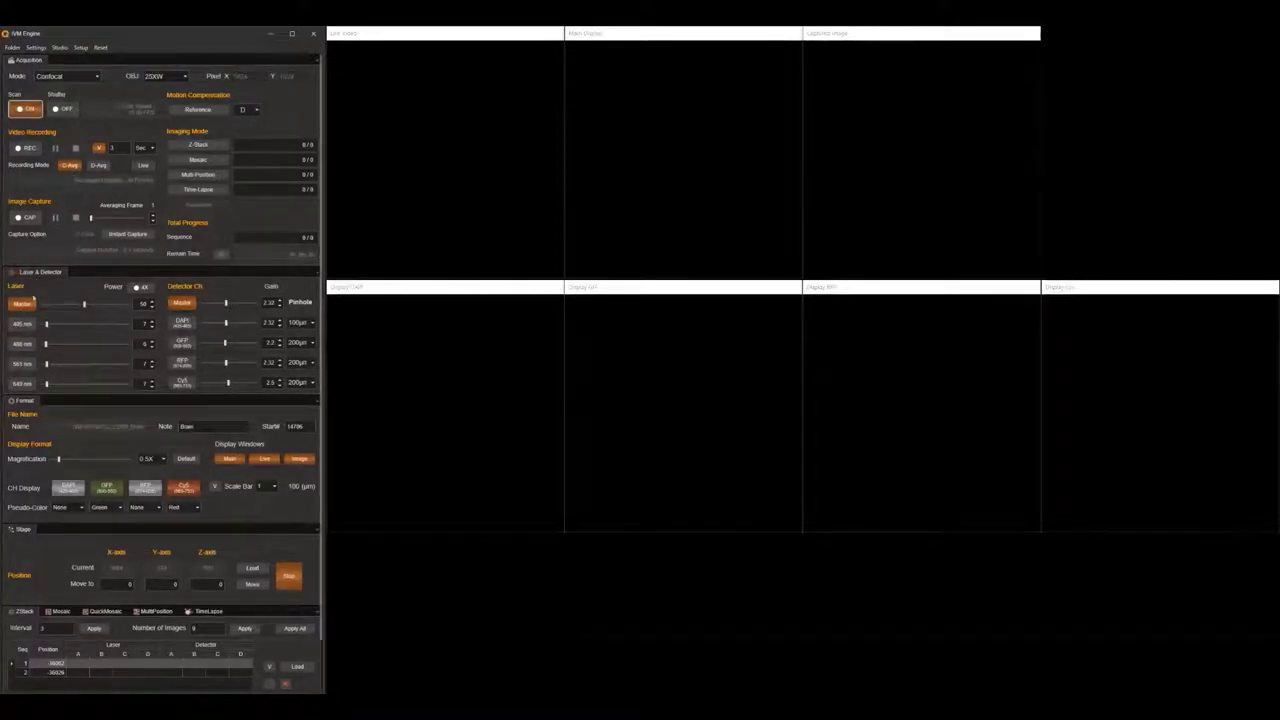
left_click(26, 328)
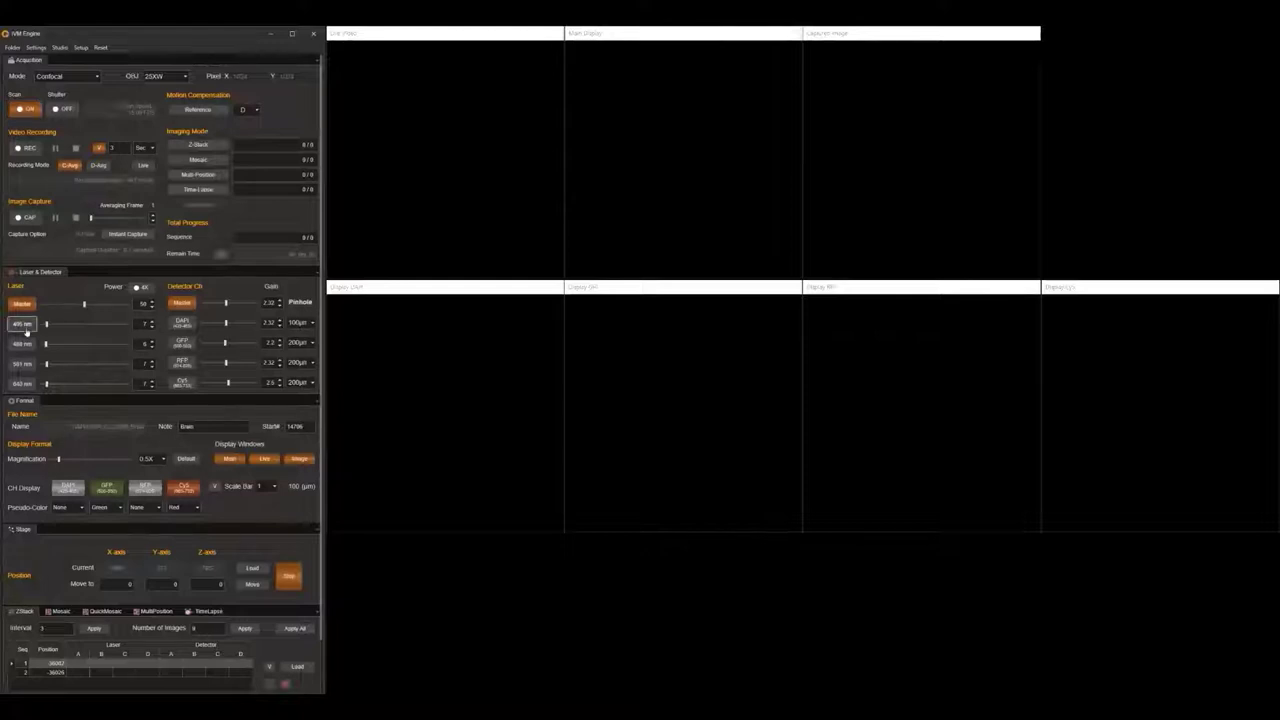
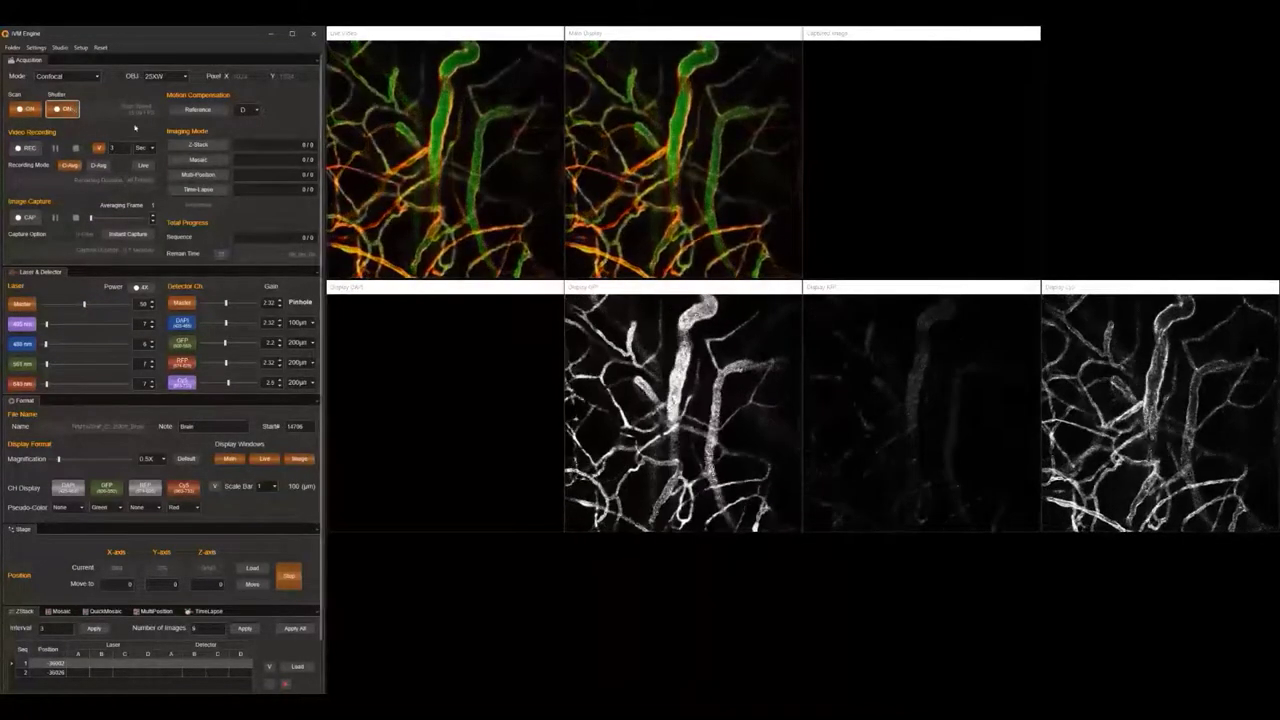
Step: Raise the image capture averaging to 30 frames and capture a still image of the vessels
left_click(152, 214)
left_click(152, 214)
left_click(152, 214)
left_click(152, 214)
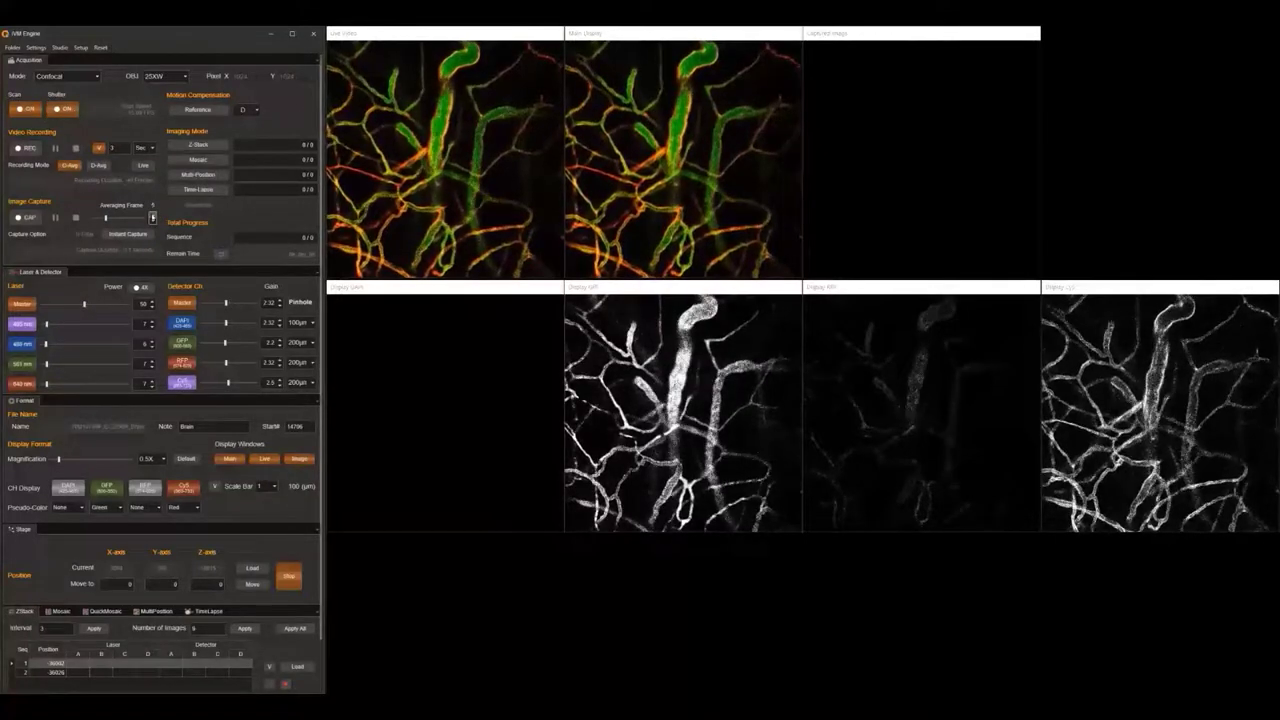
left_click(152, 214)
left_click(152, 214)
left_click(152, 214)
left_click(152, 214)
left_click(152, 214)
left_click(152, 214)
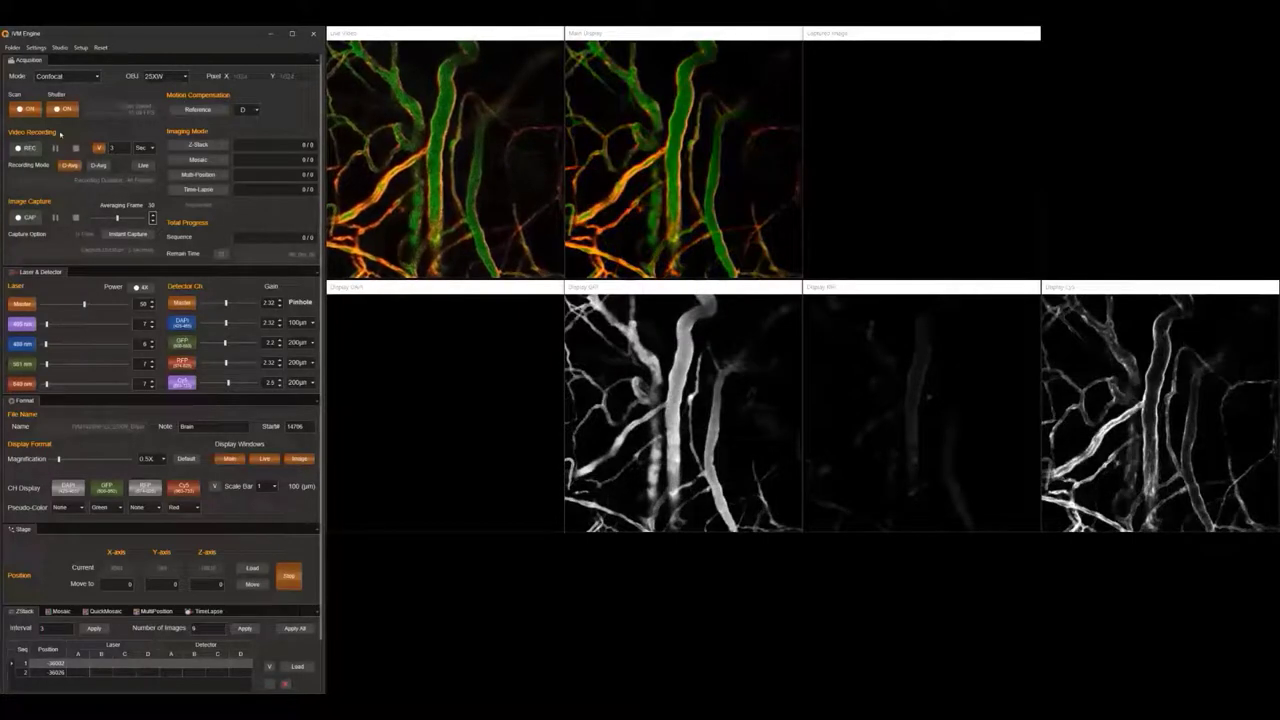
left_click(25, 218)
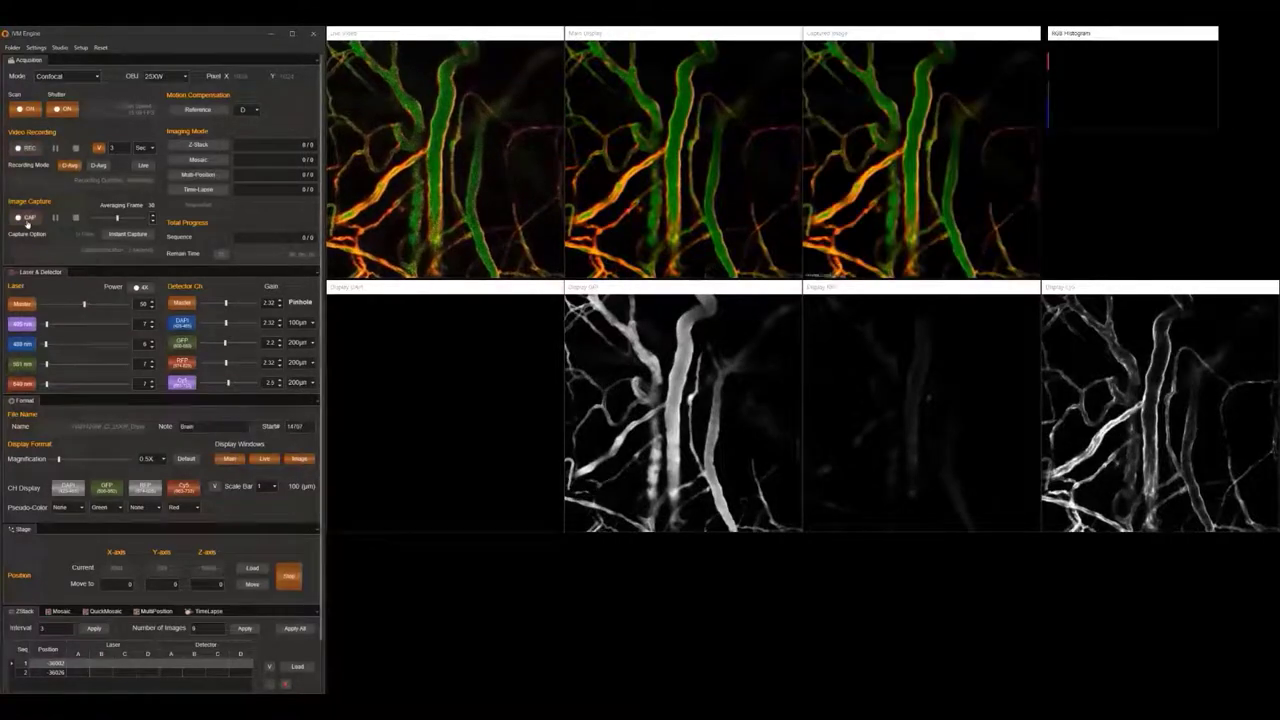
Step: Lower the averaging to 2 frames and record videos of two vessel regions
left_click(152, 220)
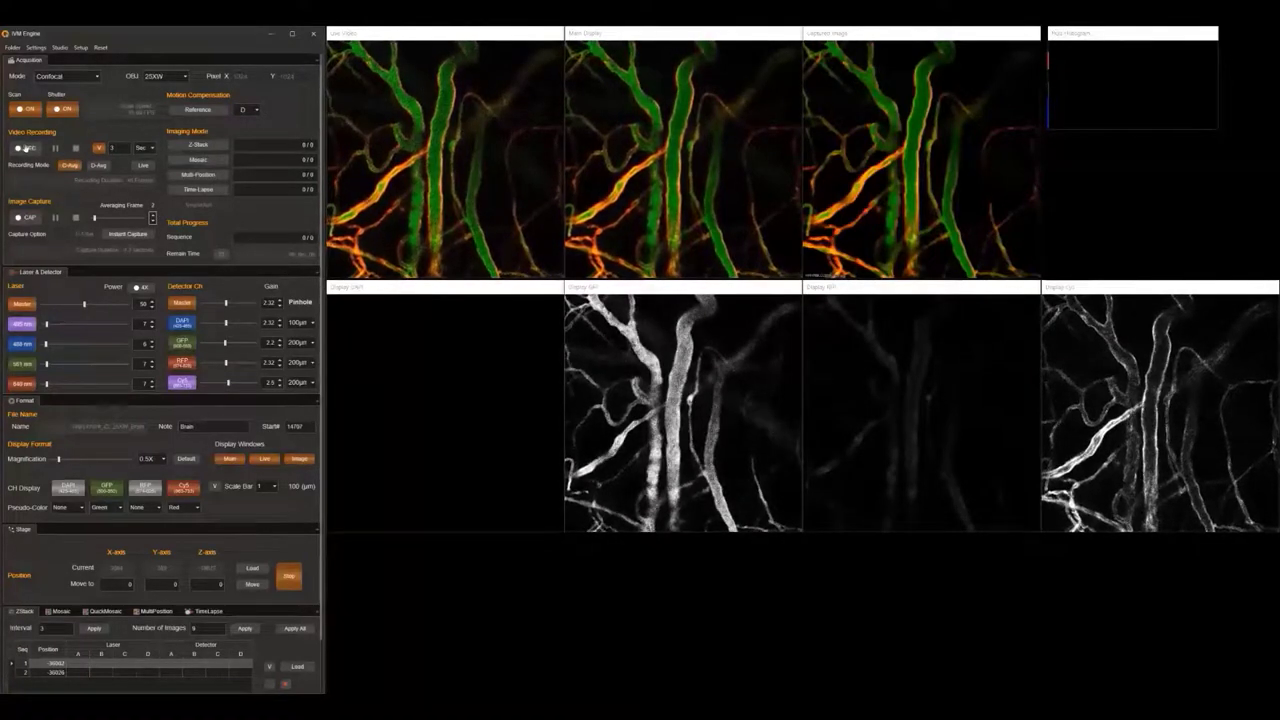
left_click(24, 148)
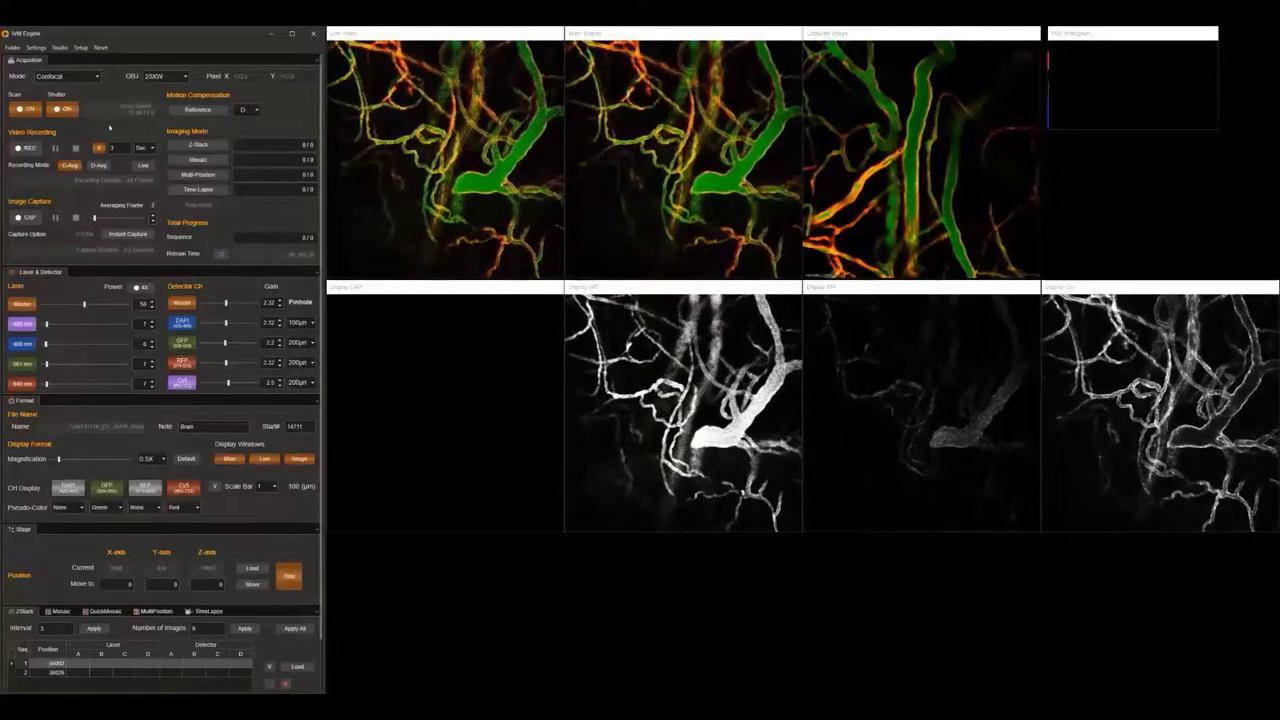
left_click(18, 148)
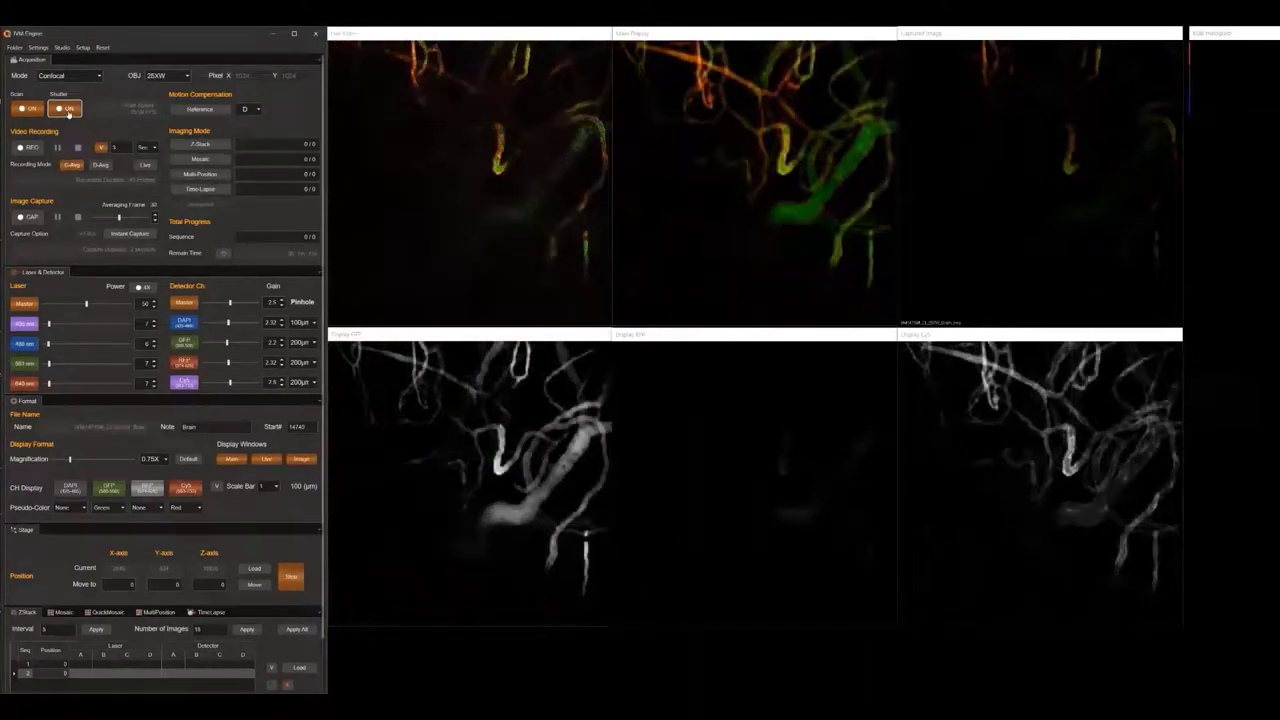
Step: Load the current Z positions as the first and last positions of the Z-stack and apply the interval
left_click(60, 665)
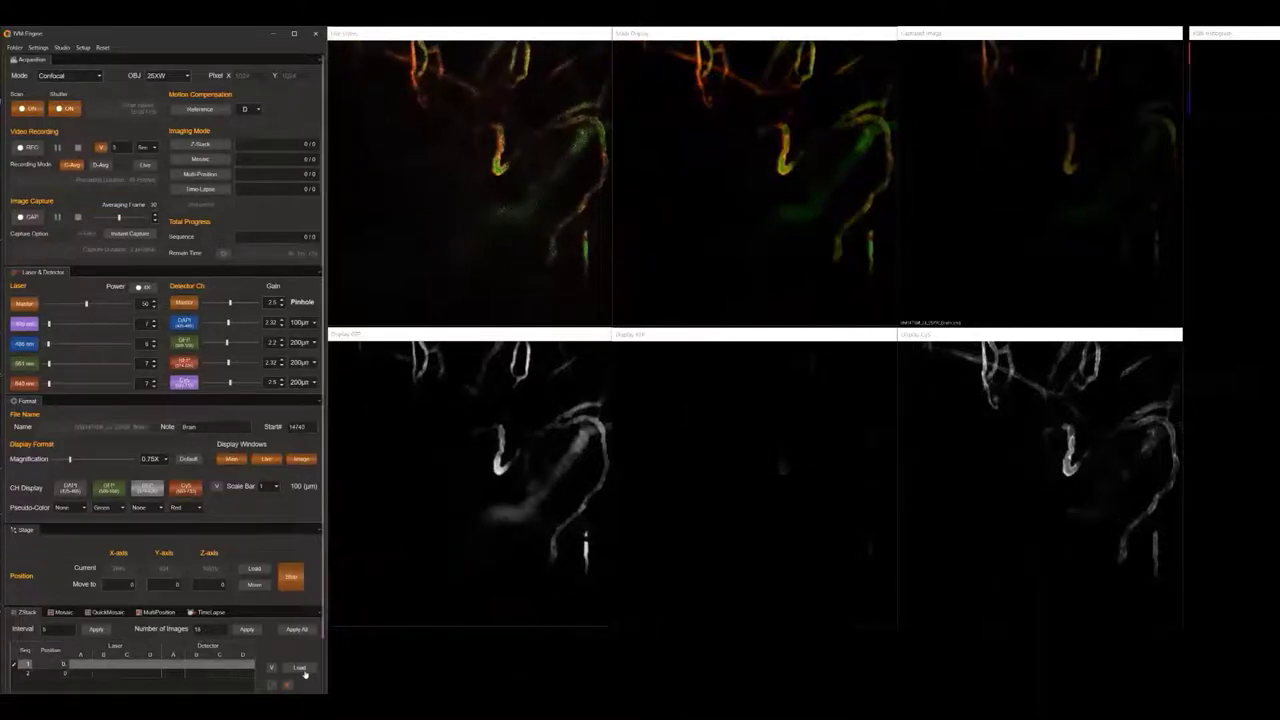
left_click(299, 667)
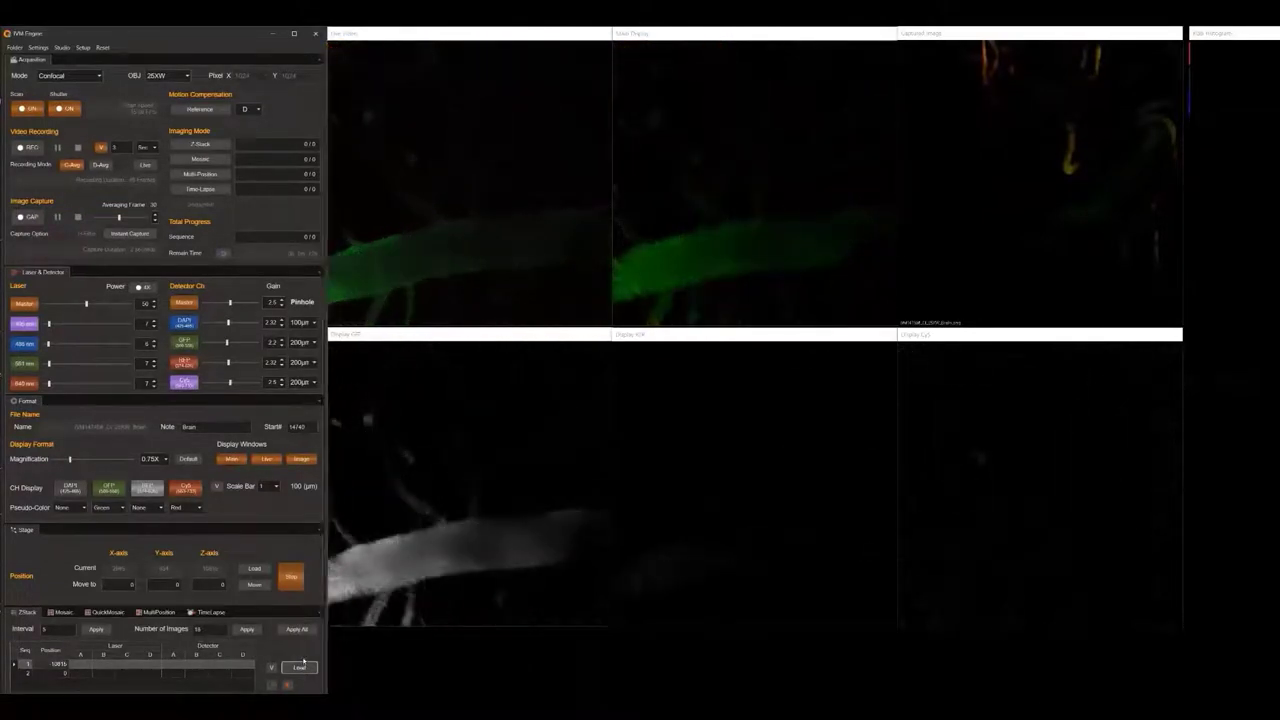
left_click(35, 676)
left_click(298, 669)
left_click(97, 630)
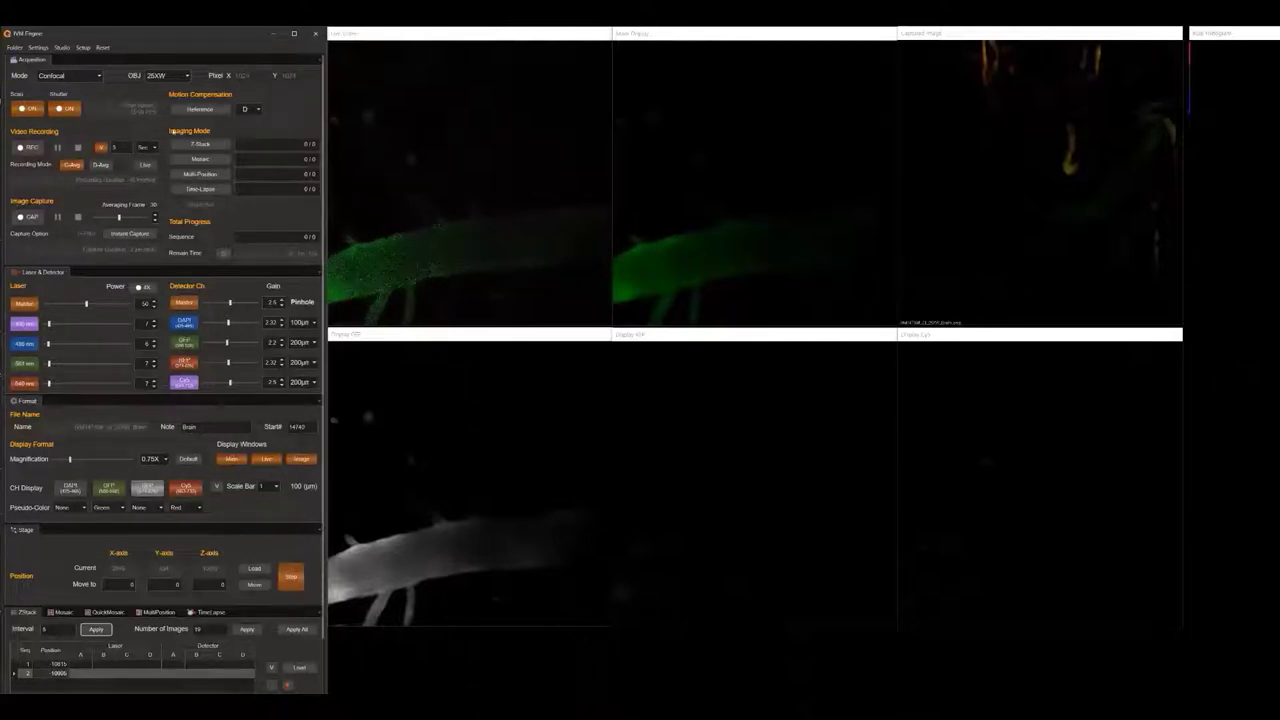
Step: Enable Z-stack imaging, refresh the remaining time estimate and start capturing the stack
left_click(219, 147)
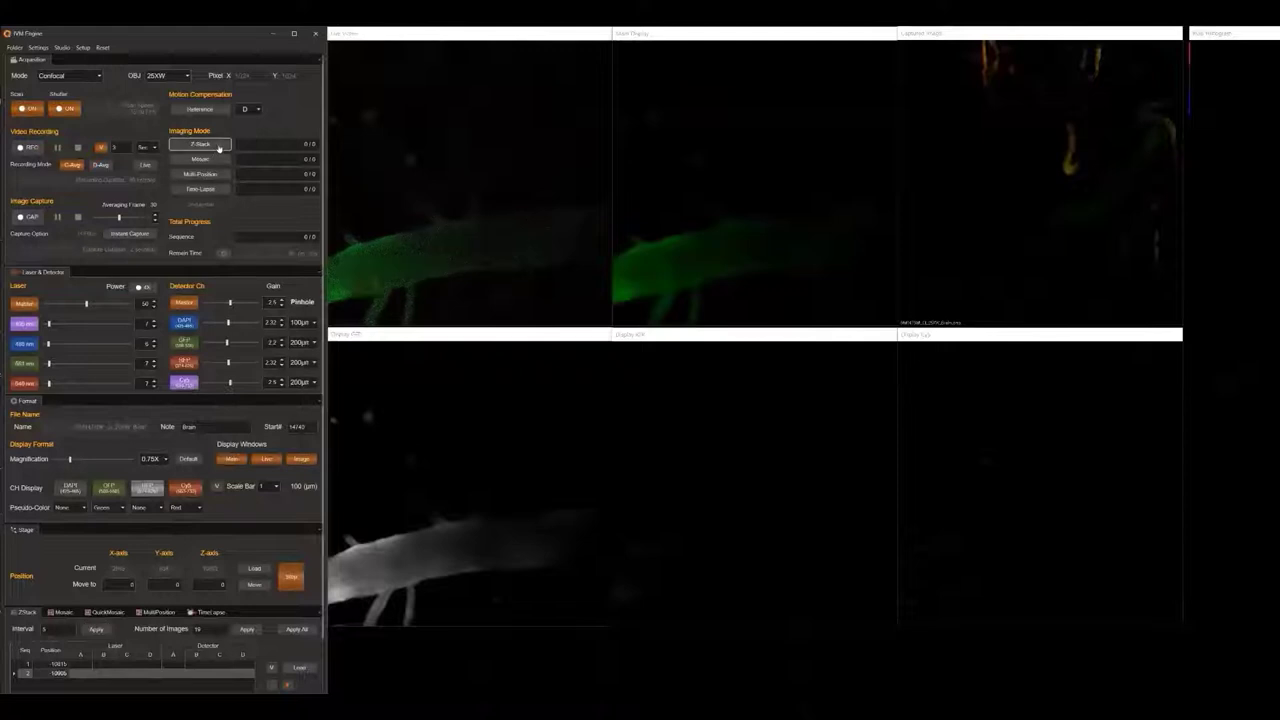
left_click(223, 254)
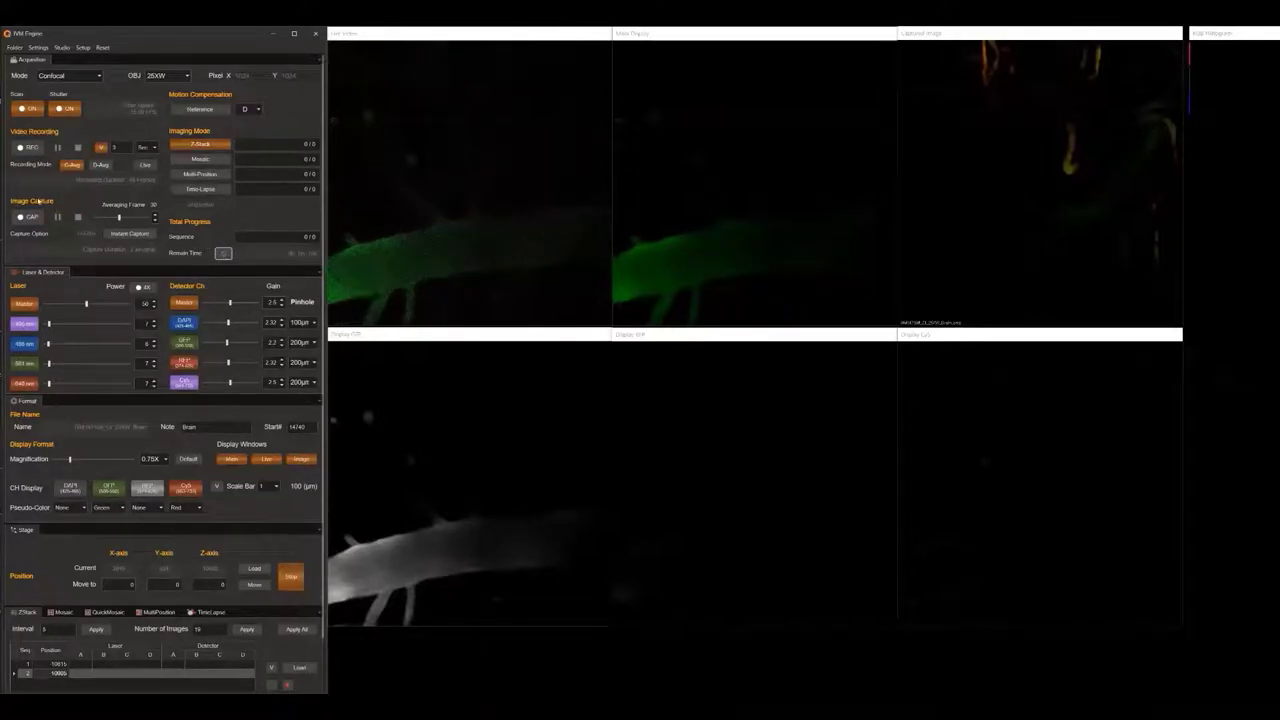
left_click(31, 219)
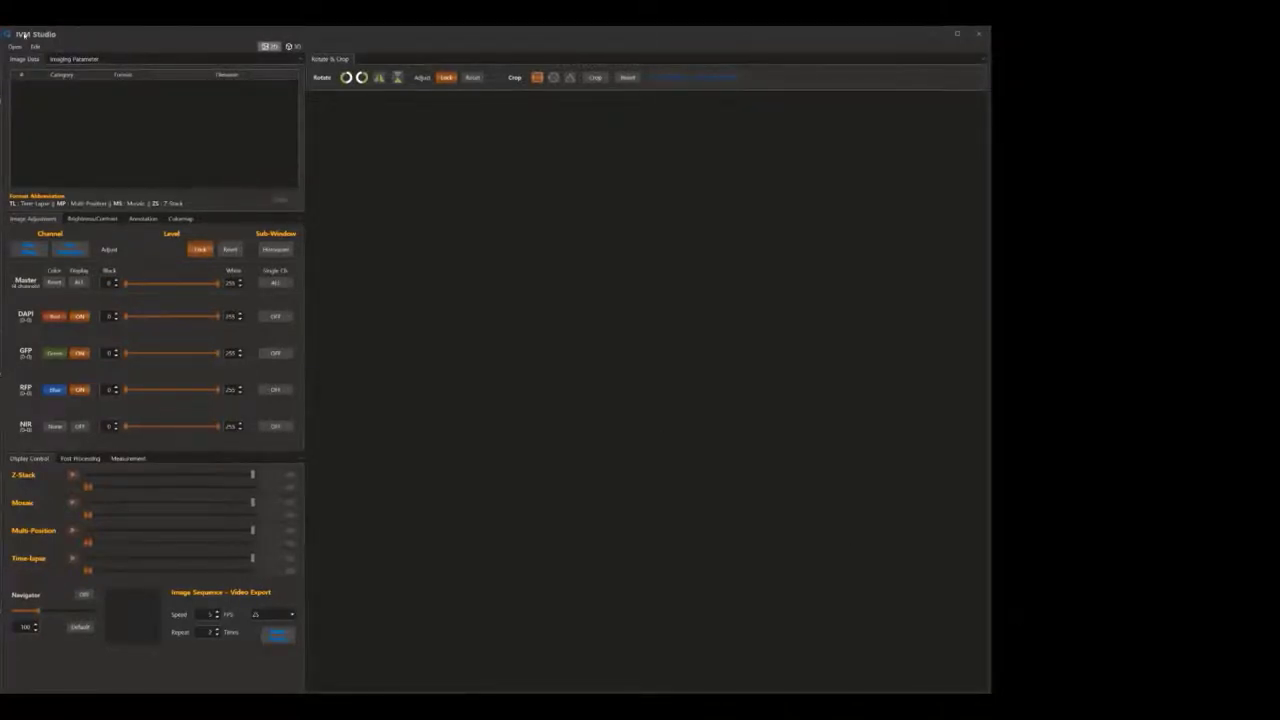
Step: Switch to IVM Studio and load the Brain folder as image data
double_click(104, 96)
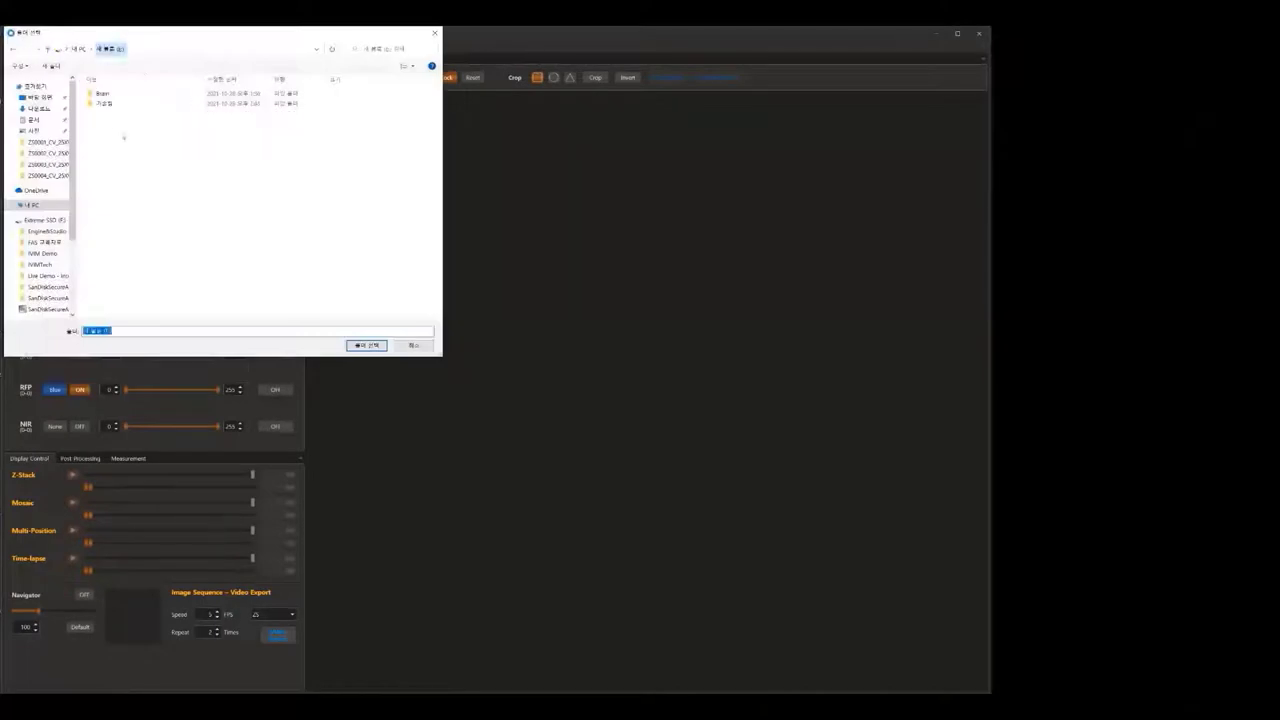
left_click(102, 93)
left_click(354, 346)
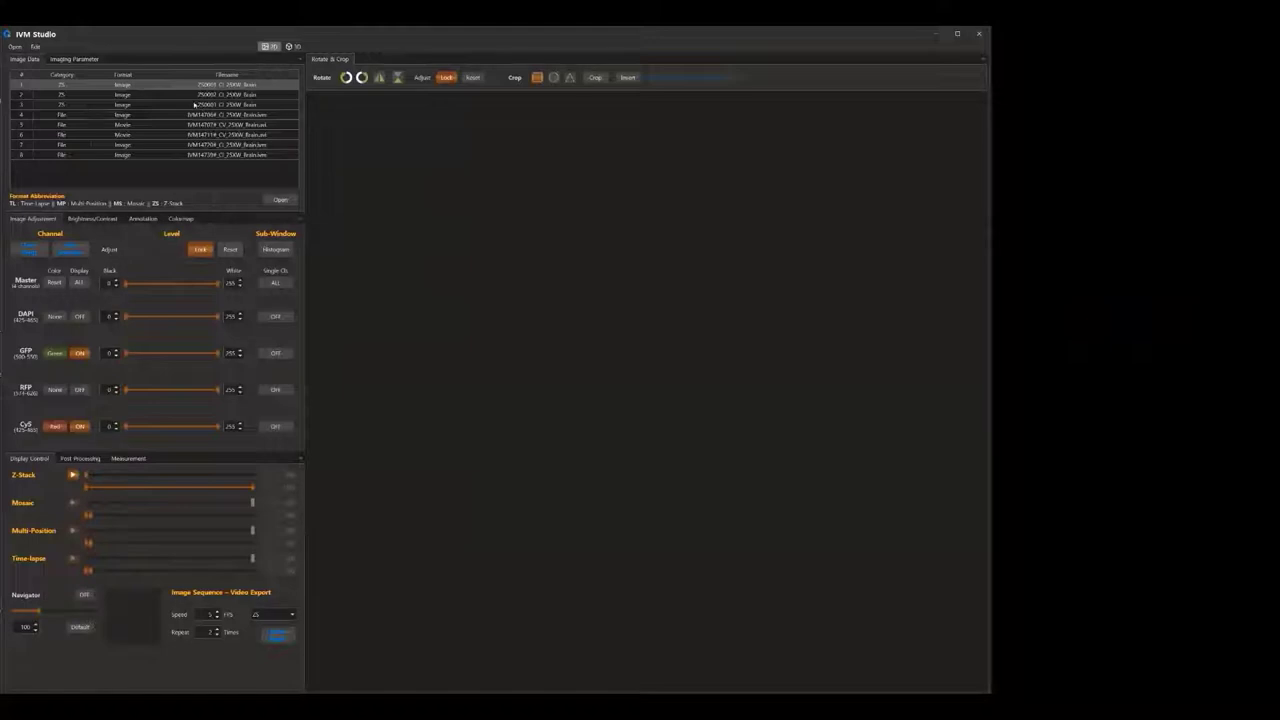
Step: Open the Z-stack ZS0003_CI_25XW_Brain and move and enlarge its window to fit the whole image
left_click(195, 104)
left_click(282, 200)
left_click_drag(393, 140, 436, 104)
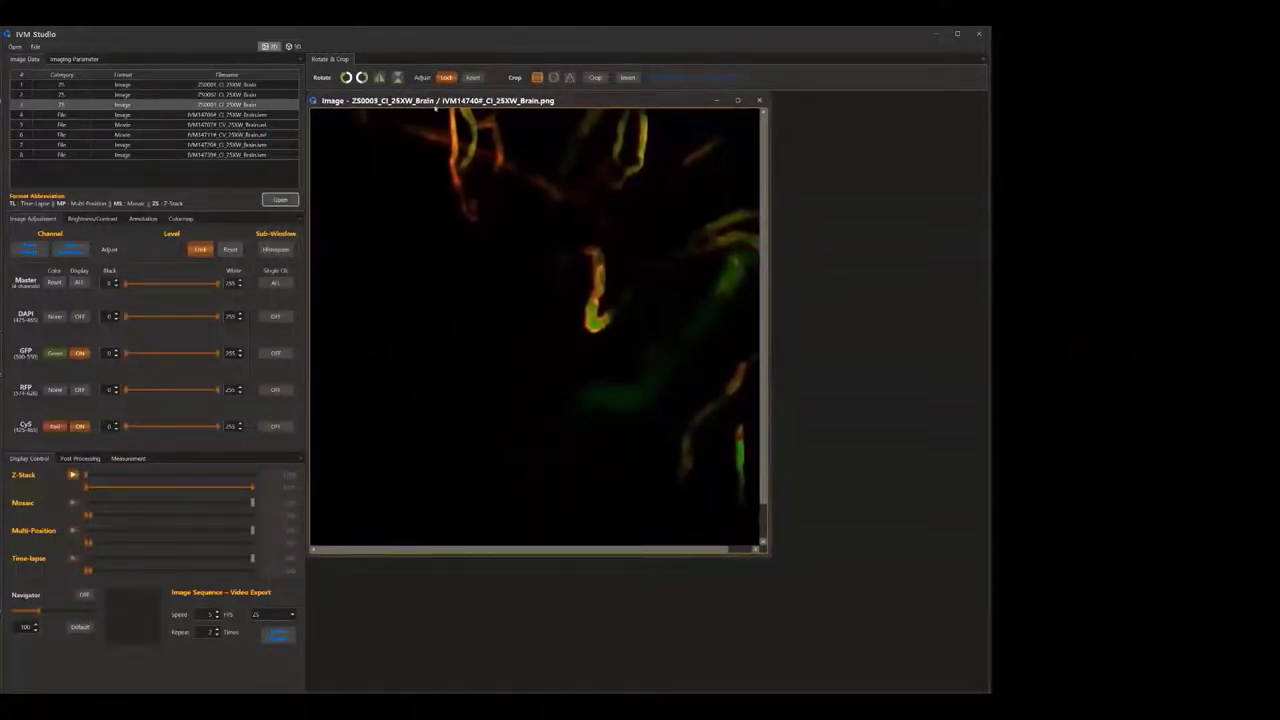
left_click_drag(769, 555, 793, 590)
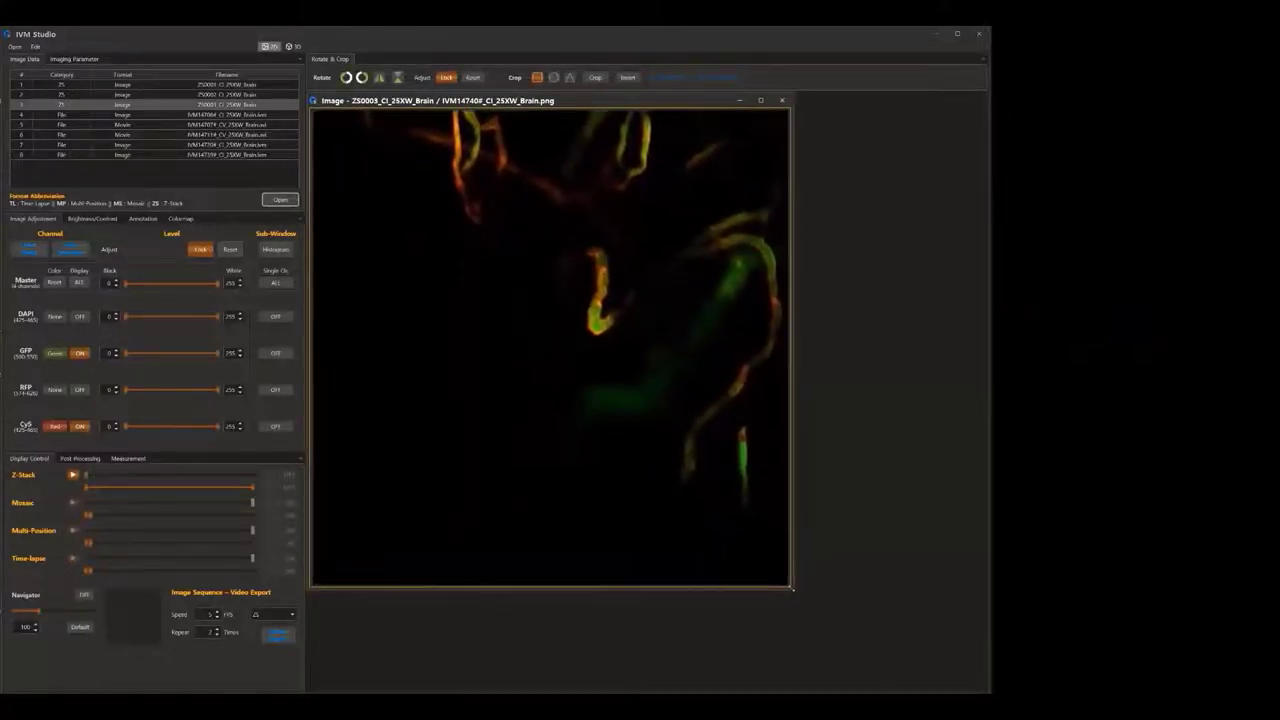
Step: Play through the Z-stack and apply a Maximum Z-projection to it
left_click(72, 475)
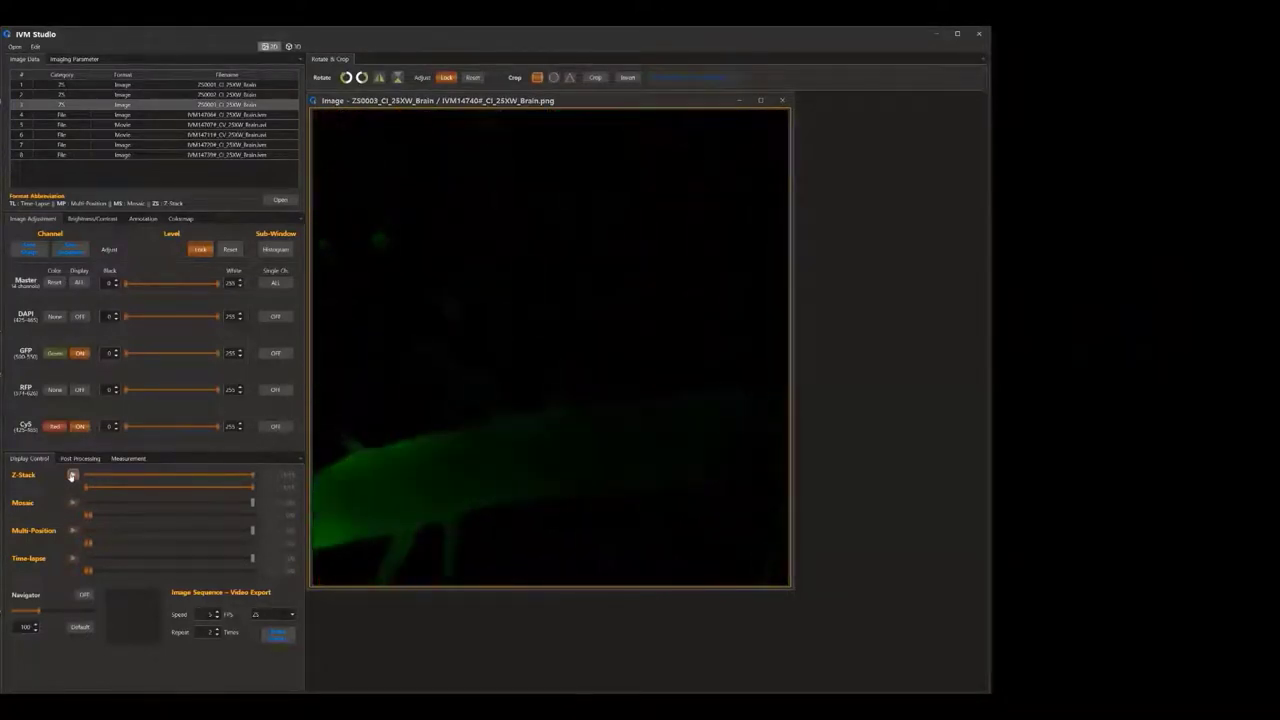
left_click(80, 458)
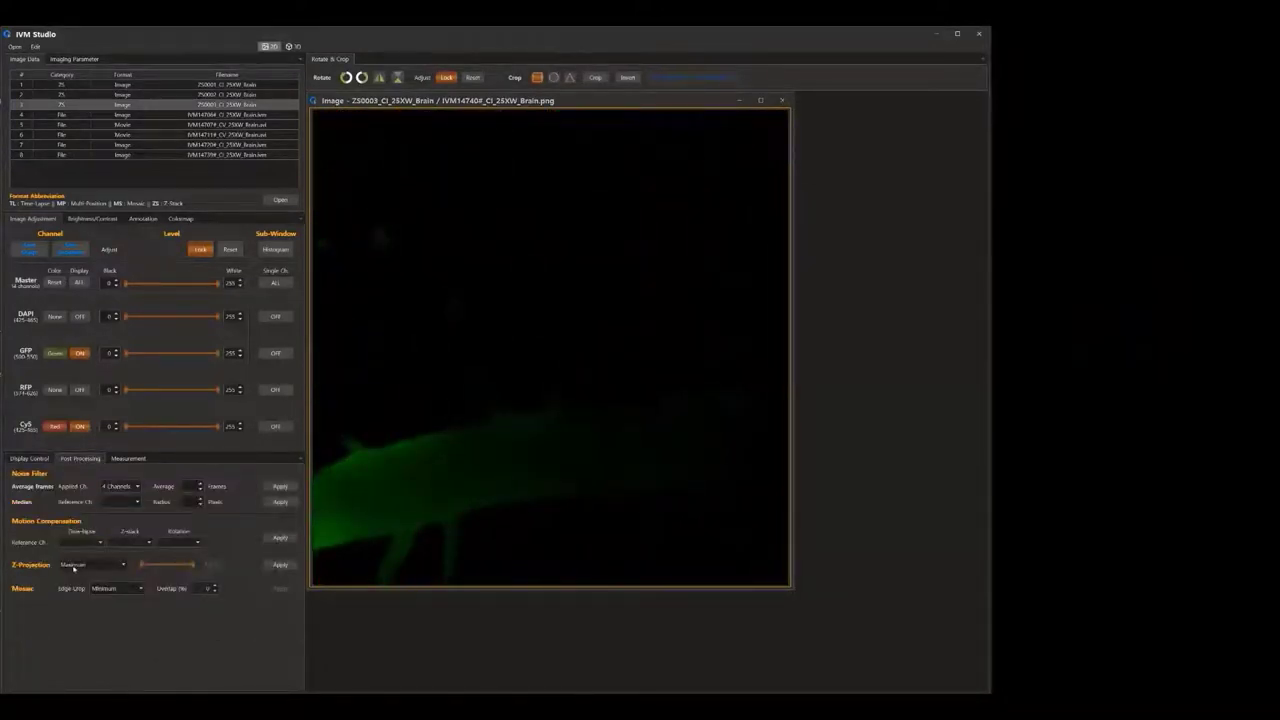
left_click(280, 566)
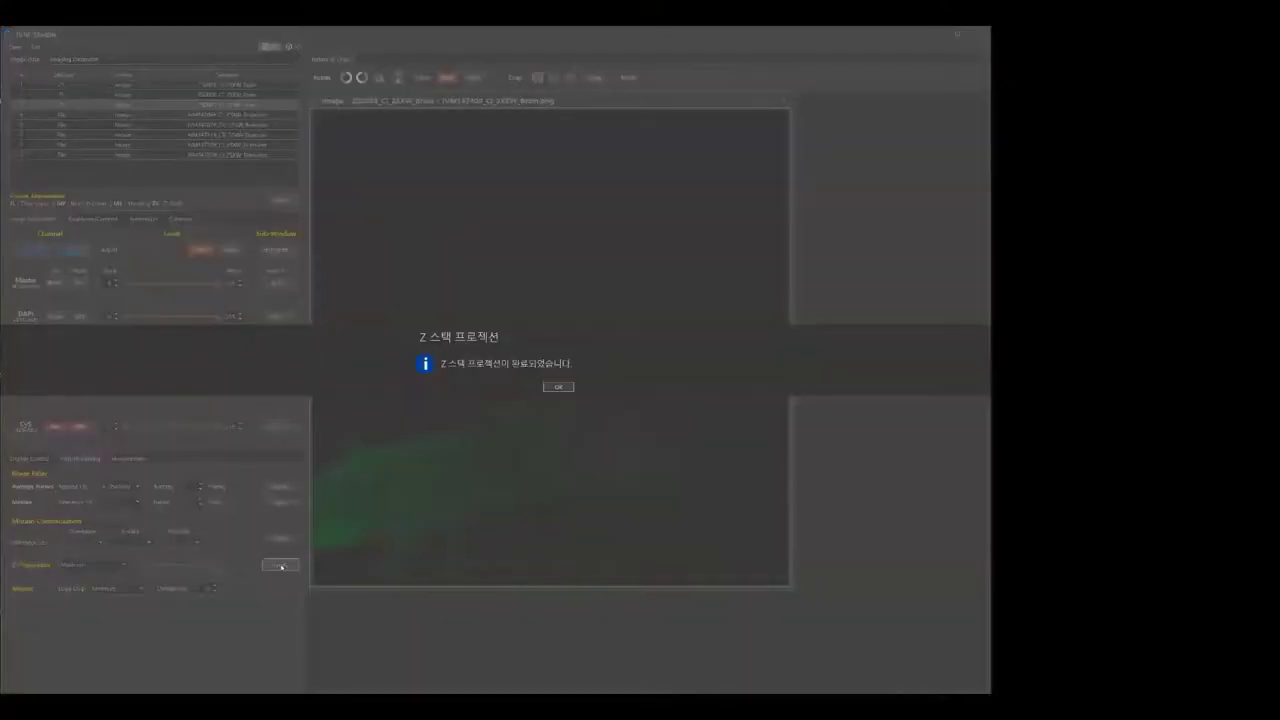
left_click(560, 387)
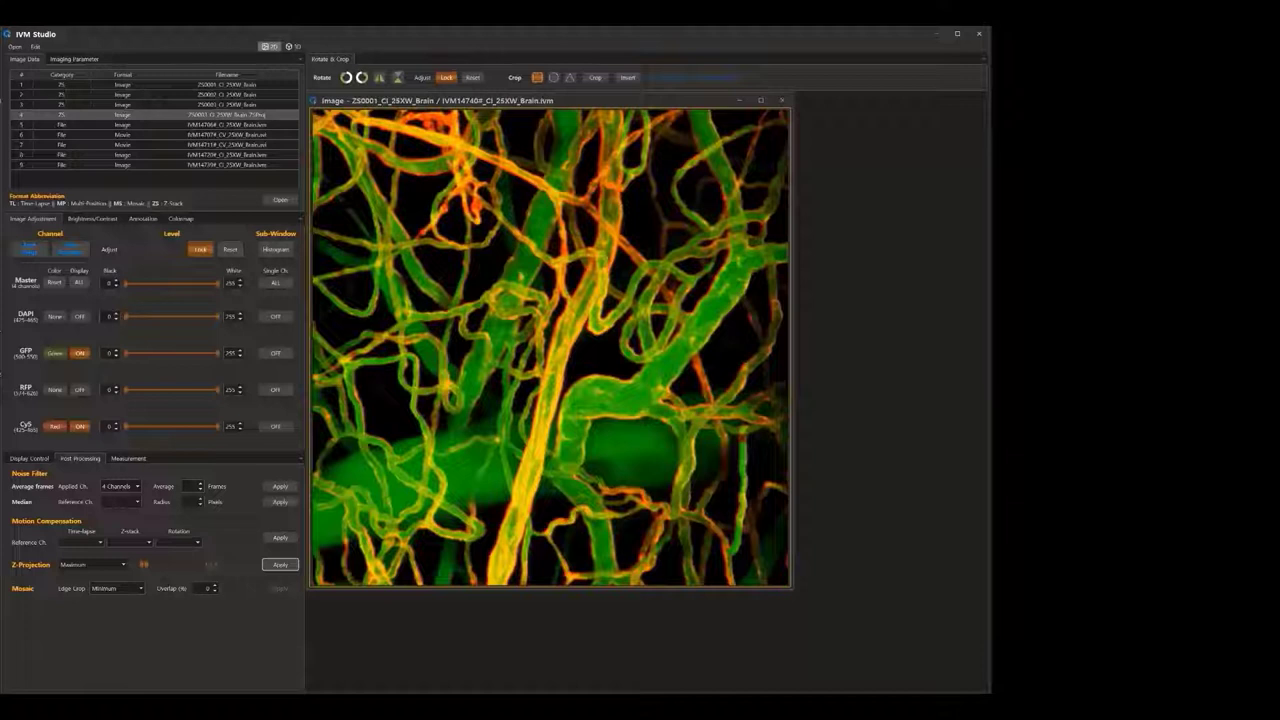
Step: View each captured still image and movie in the data list, ending on the Z-projection
left_click(204, 124)
left_click(199, 136)
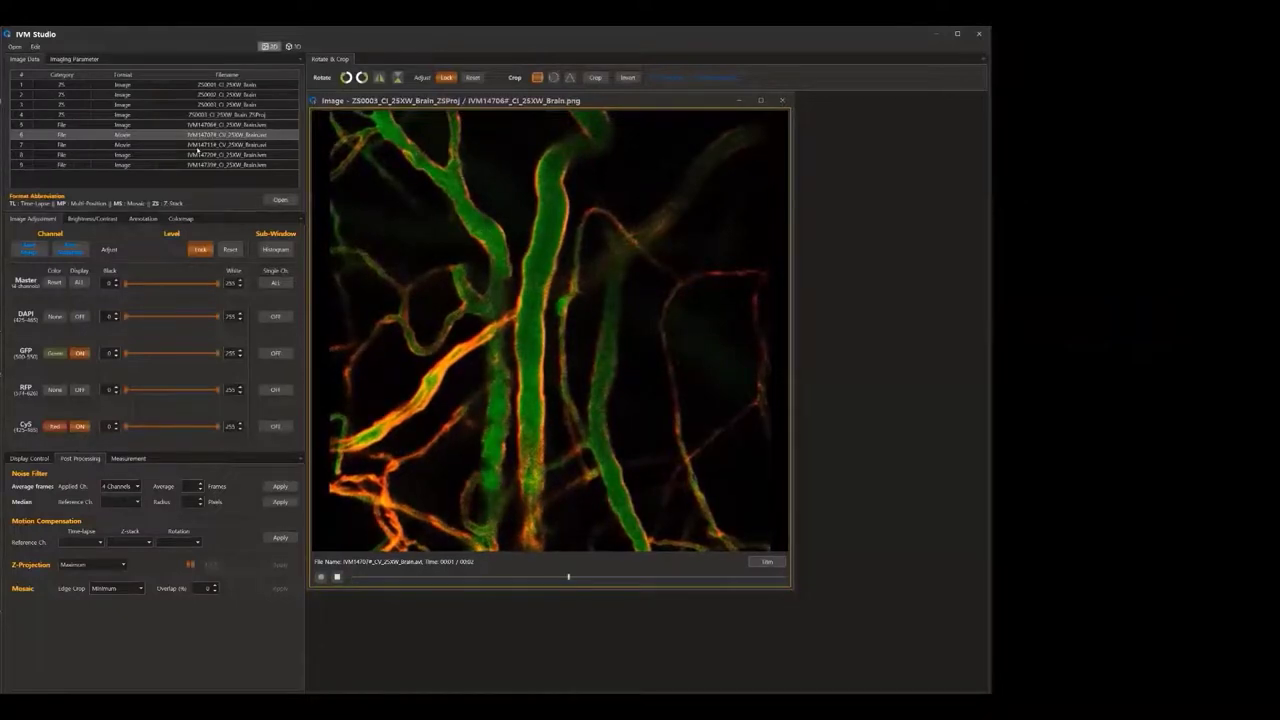
left_click(198, 147)
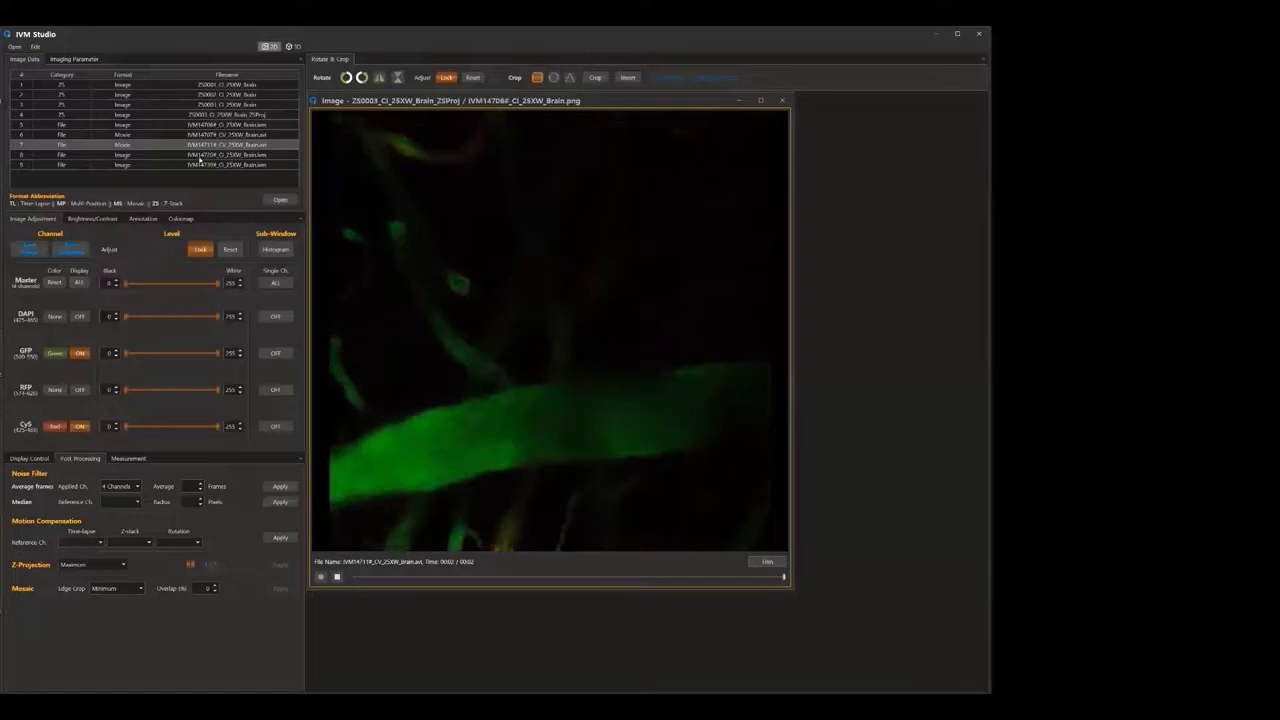
left_click(199, 156)
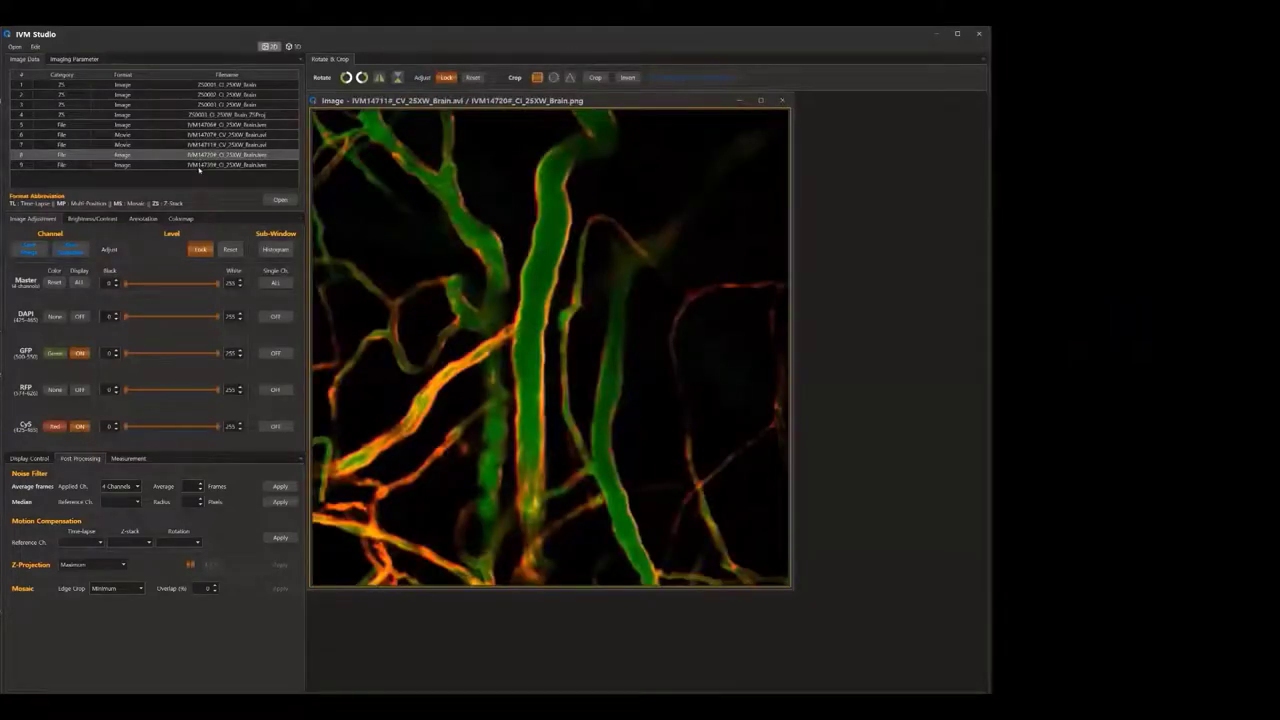
left_click(200, 165)
left_click(221, 115)
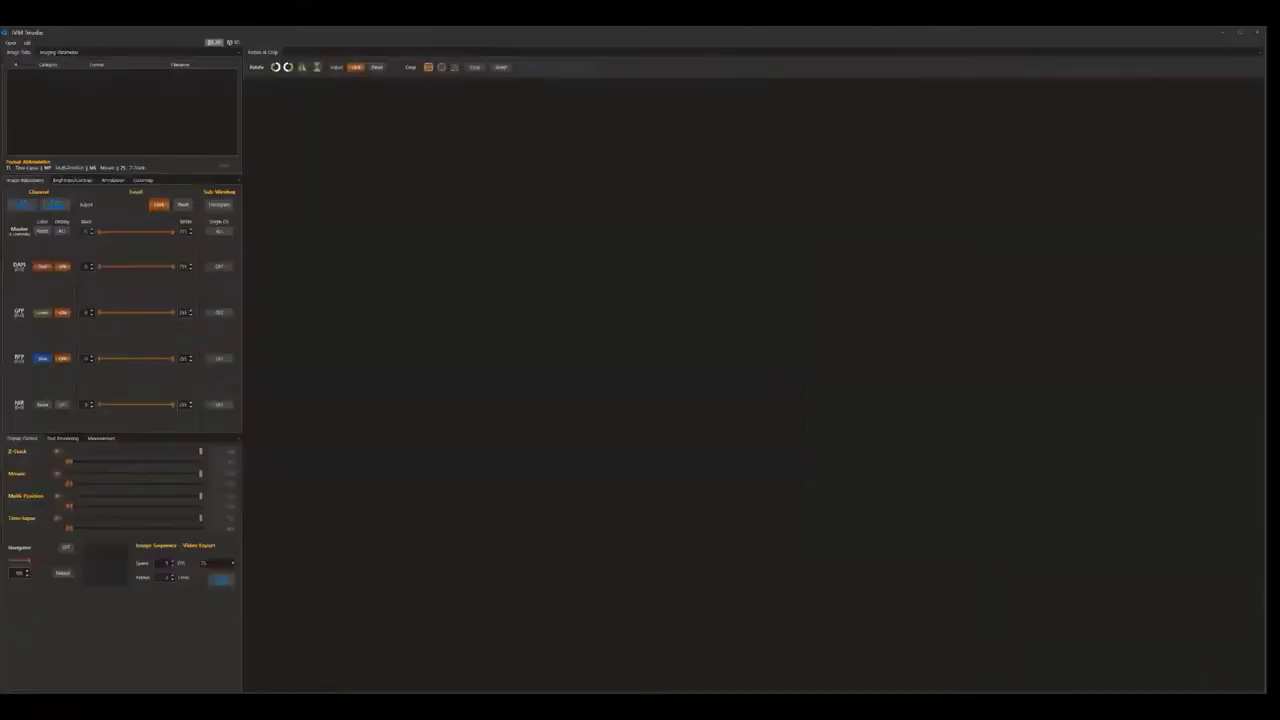
Step: Switch to 3D mode and load the Brain folder into the 3D data list
left_click(232, 42)
left_click(223, 73)
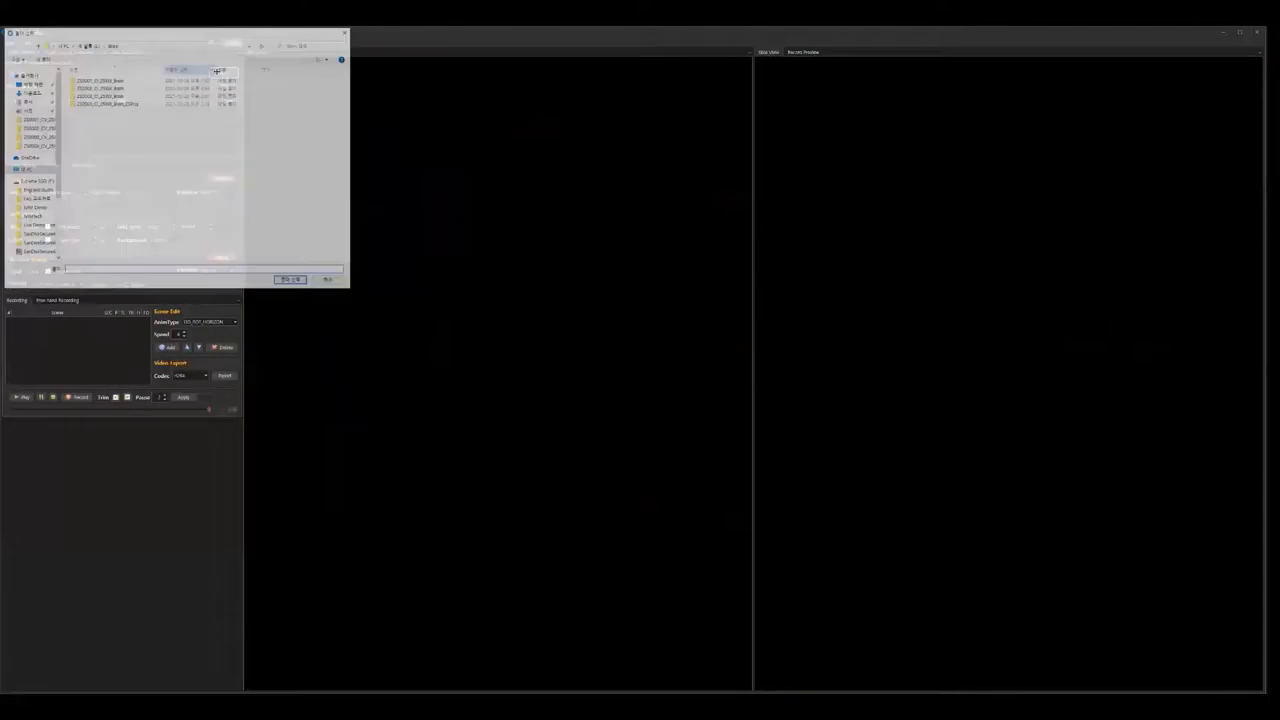
double_click(100, 87)
left_click(100, 80)
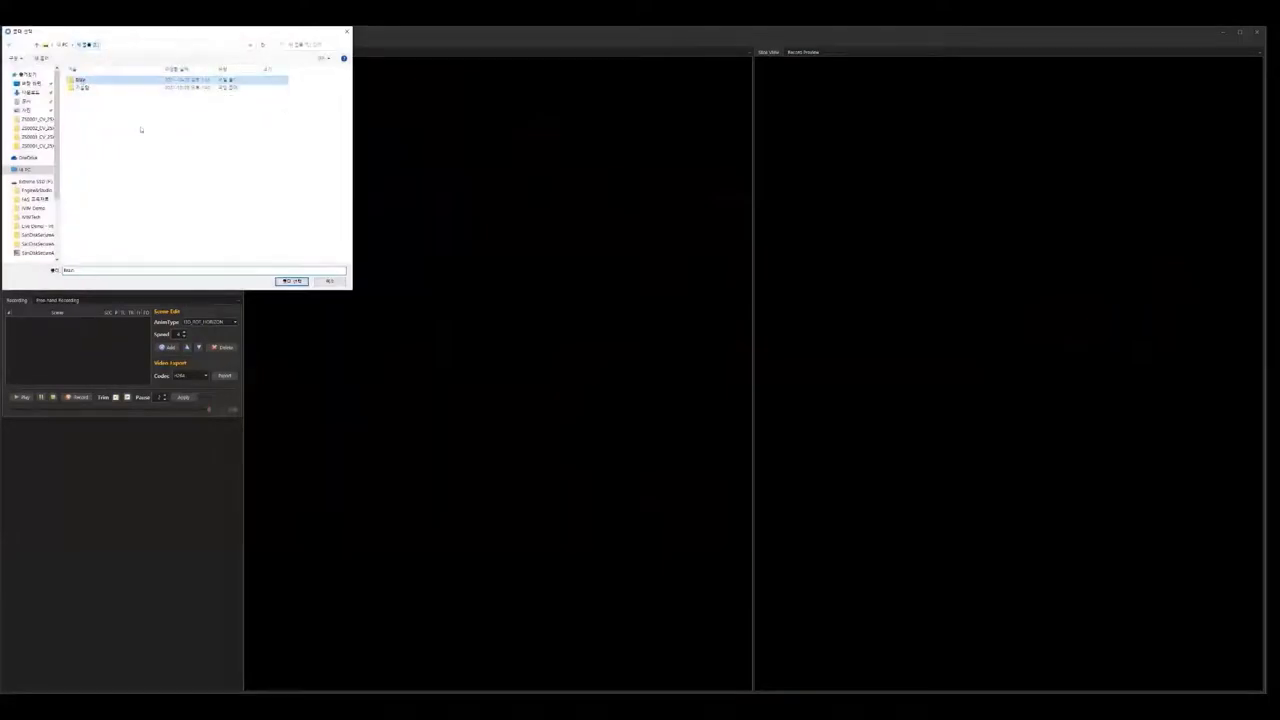
left_click(291, 281)
Step: Show the third Z-stack, ZS0003_CI_25XW_Brain, as a 3D volume and rotate it to an oblique angle
left_click(111, 124)
left_click(224, 88)
left_click_drag(534, 403, 409, 366)
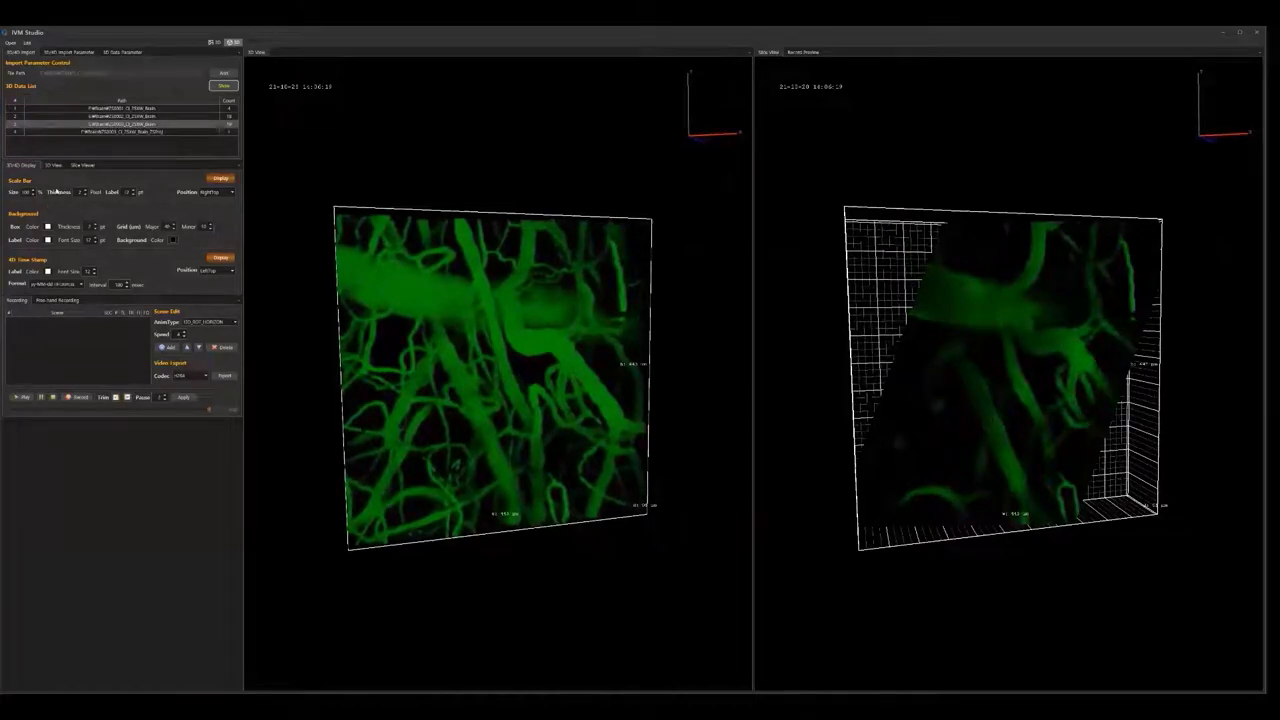
Step: Fit the volume to the 3D view, tilt it with the axis rotation controls and fit it again
left_click(52, 166)
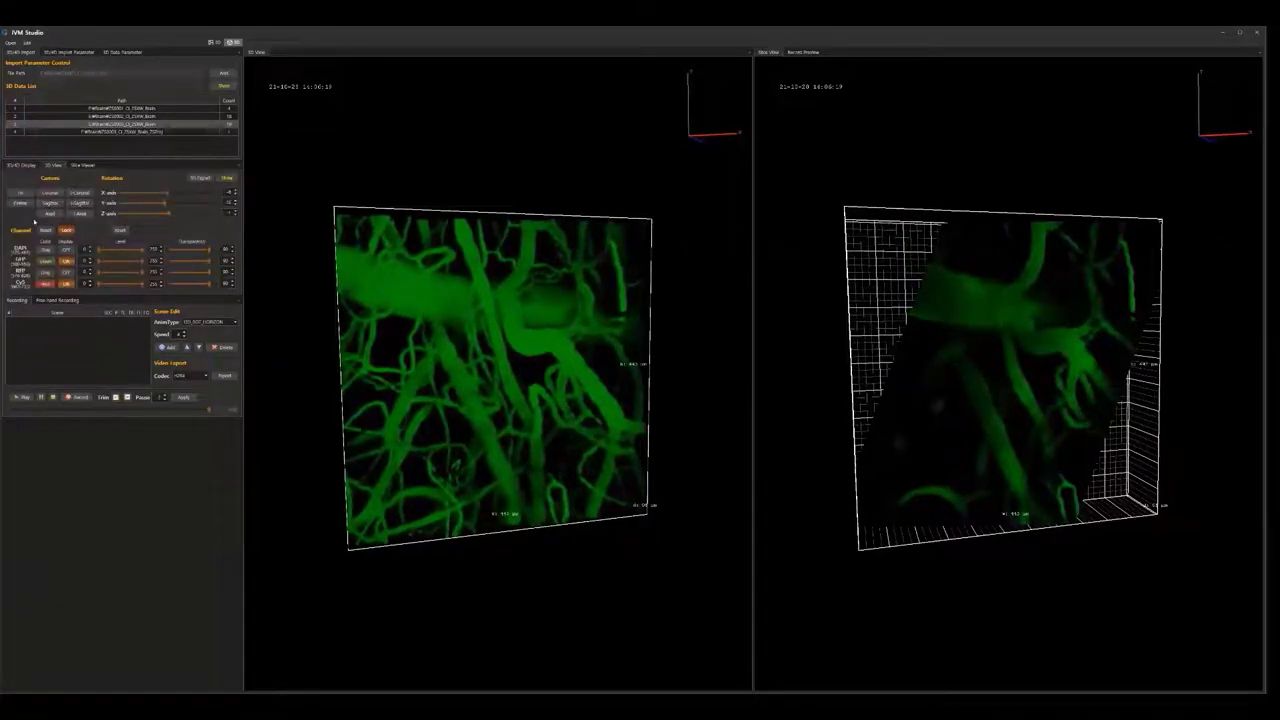
left_click(21, 199)
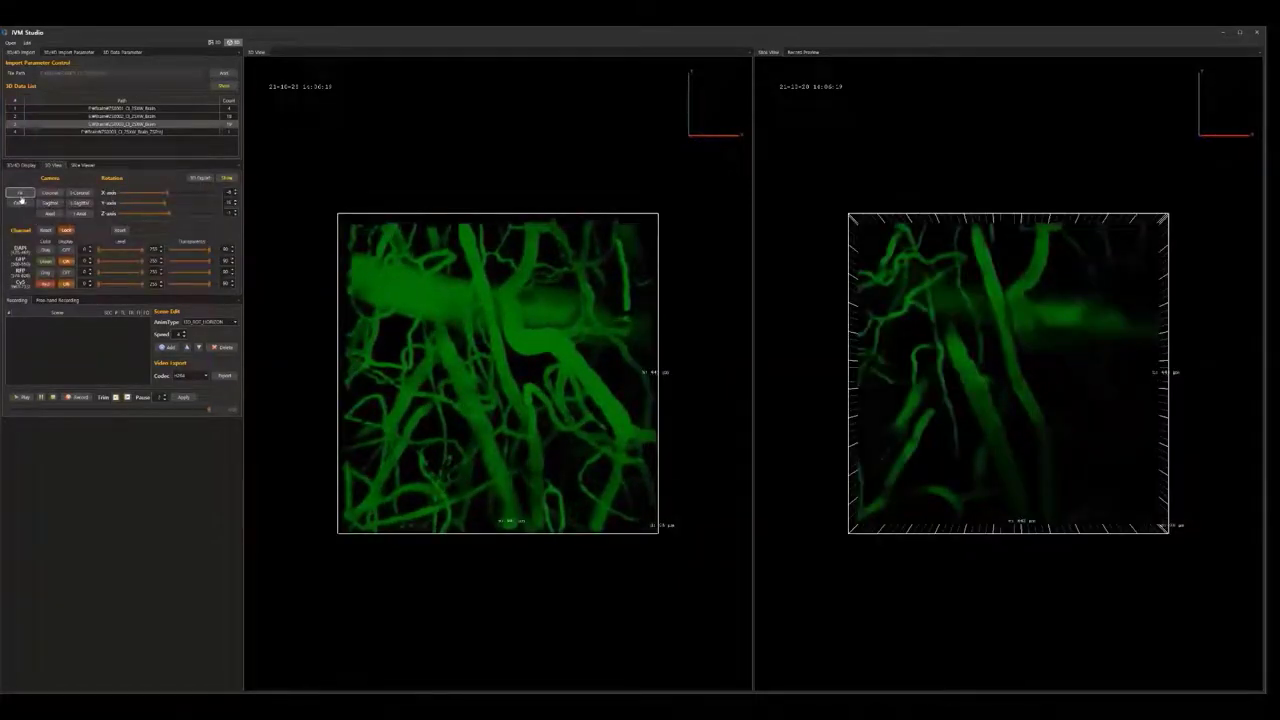
mouse_move(170, 194)
left_mouse_down()
mouse_move(142, 198)
mouse_move(190, 213)
mouse_move(160, 214)
left_mouse_up()
left_click(20, 192)
Step: Show the volume's orthogonal slice view, move through the slice positions and reset them
left_click(87, 165)
left_click(66, 177)
left_click_drag(130, 200, 72, 207)
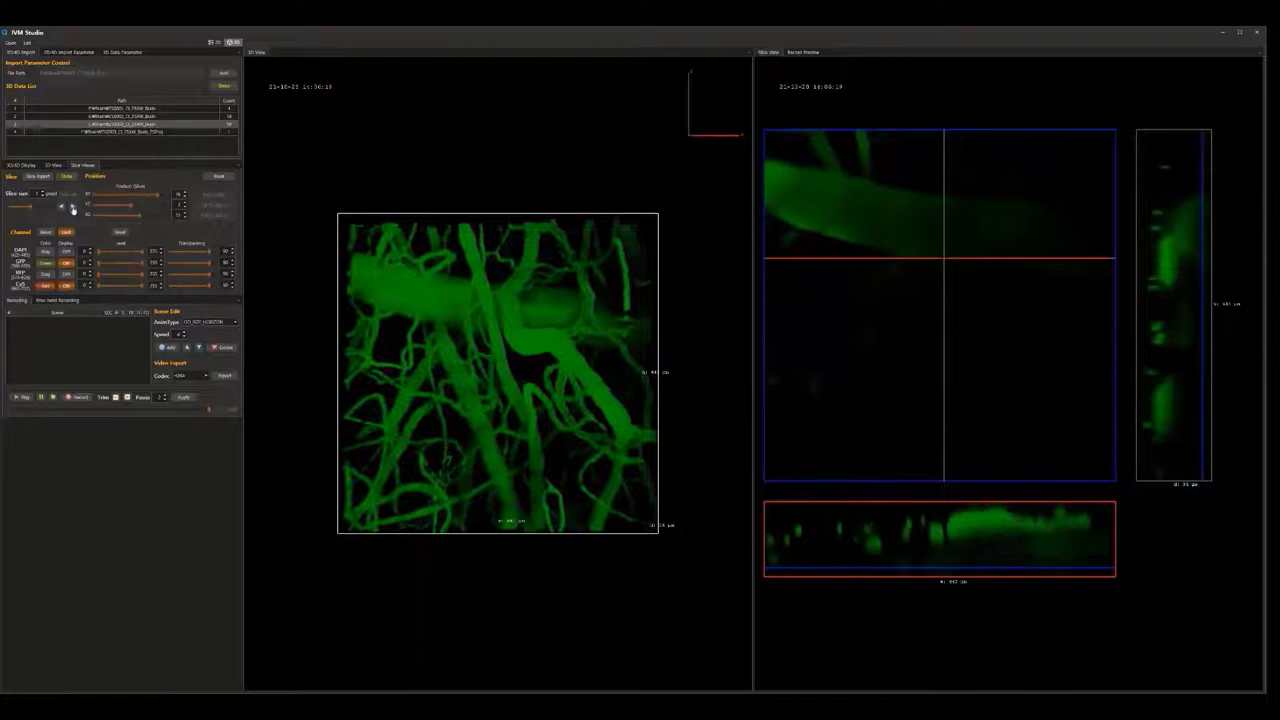
left_click(219, 177)
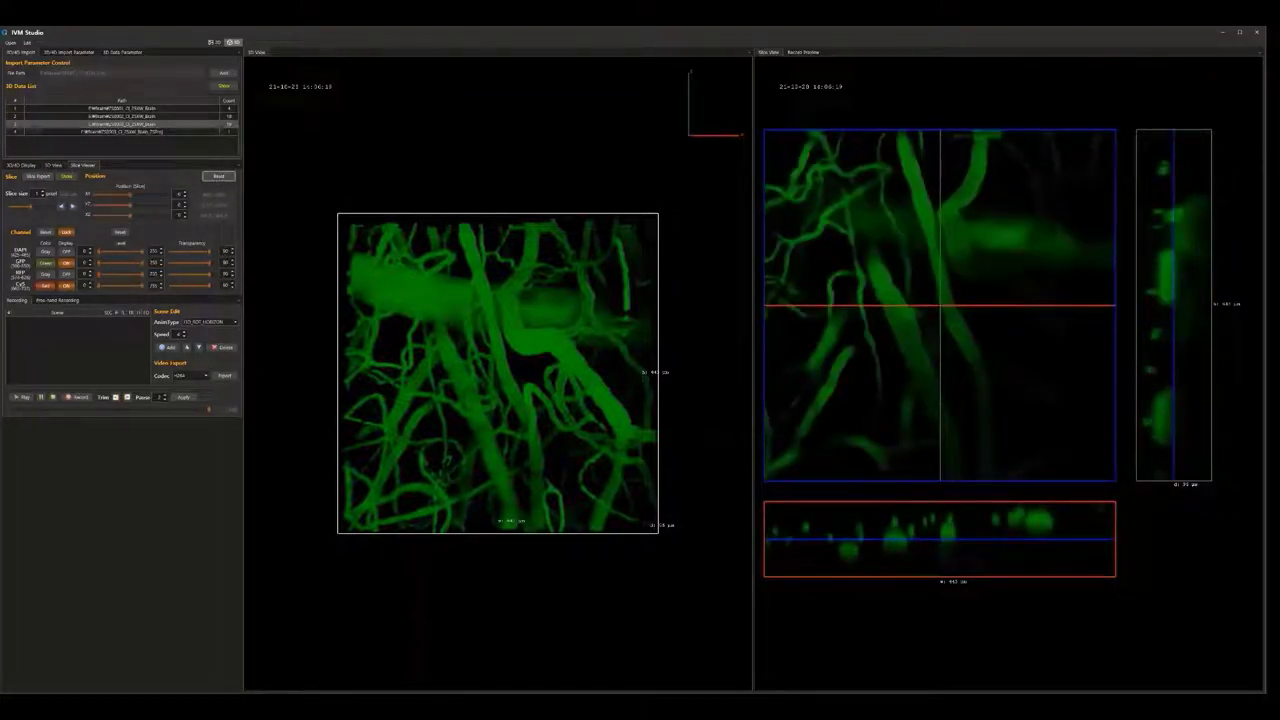